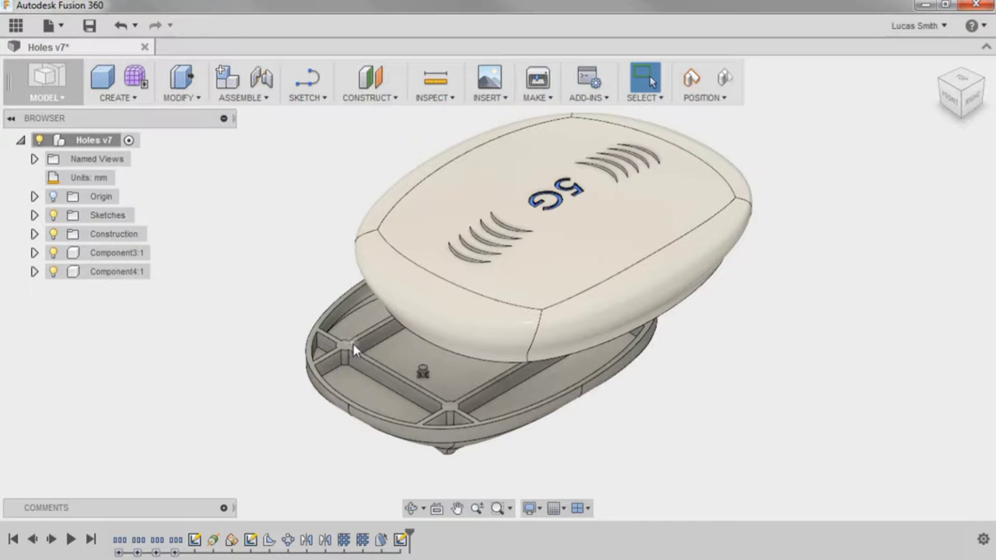
# - Revert the lid to its original position and hide Component4:1 to expose the base interior
pyautogui.click(722, 81)
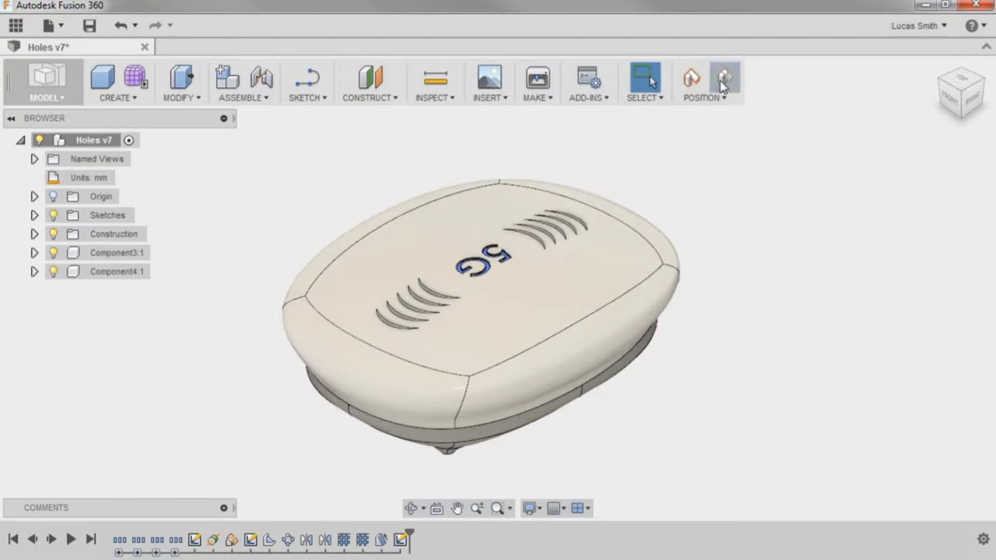
pyautogui.click(59, 273)
pyautogui.click(54, 271)
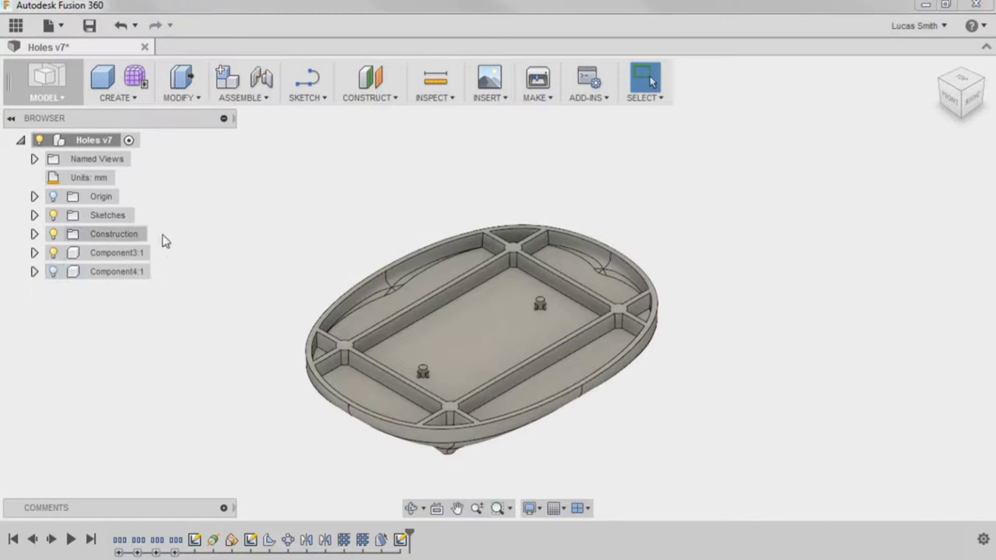
# - Bring up the CREATE menu of creation features
pyautogui.rightClick(195, 221)
pyautogui.moveTo(205, 372)
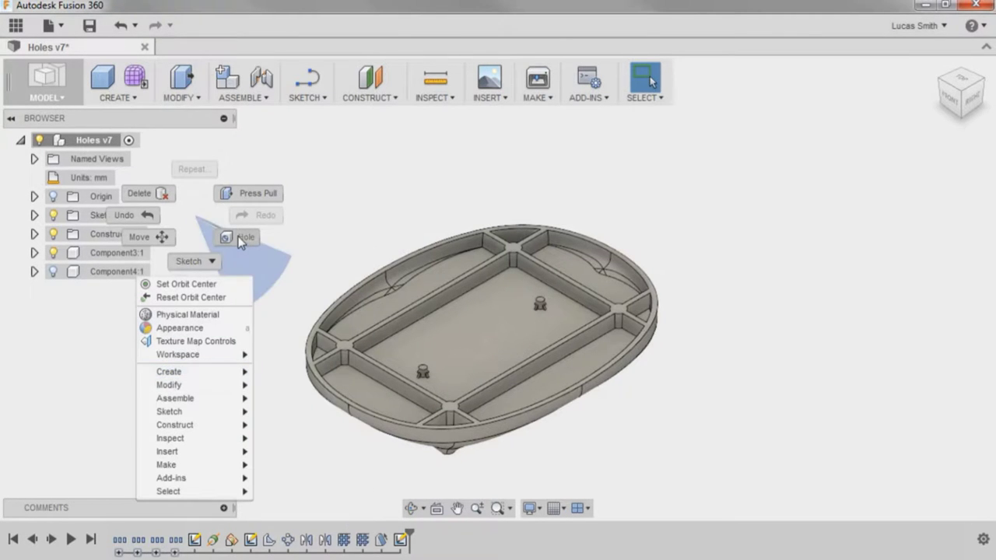
pyautogui.click(200, 221)
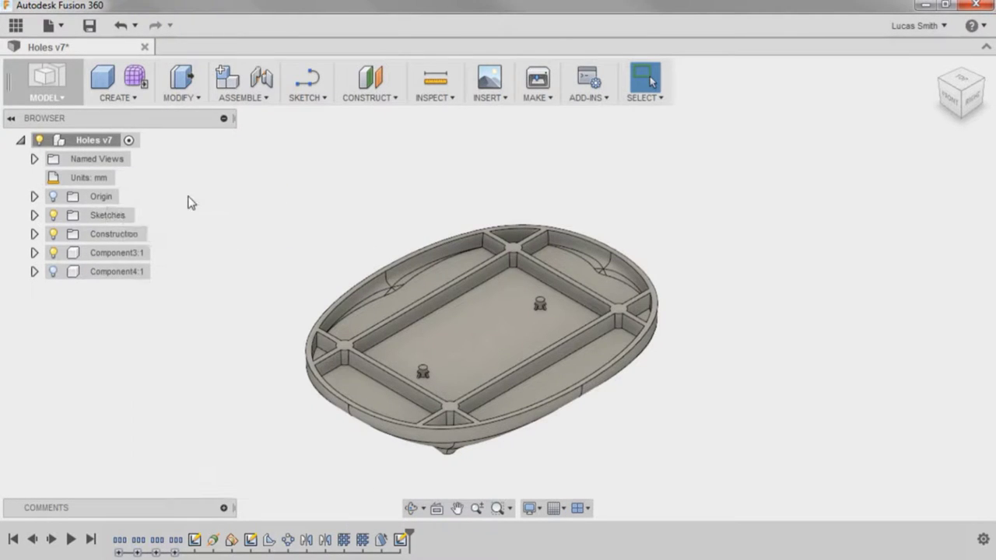
pyautogui.click(123, 99)
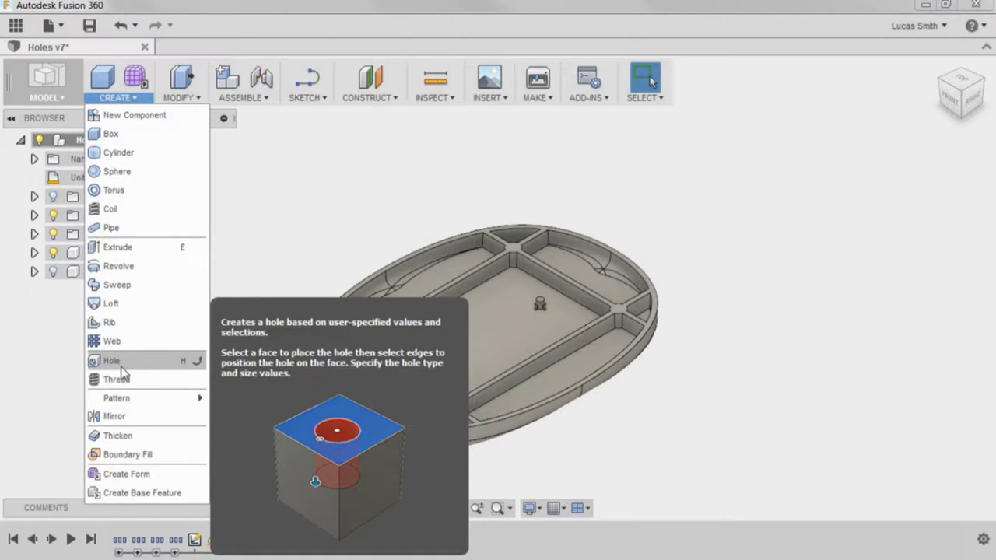
# - Start a 4 mm, 20 mm deep At Point hole and move it onto the web intersection's round pad
pyautogui.click(174, 363)
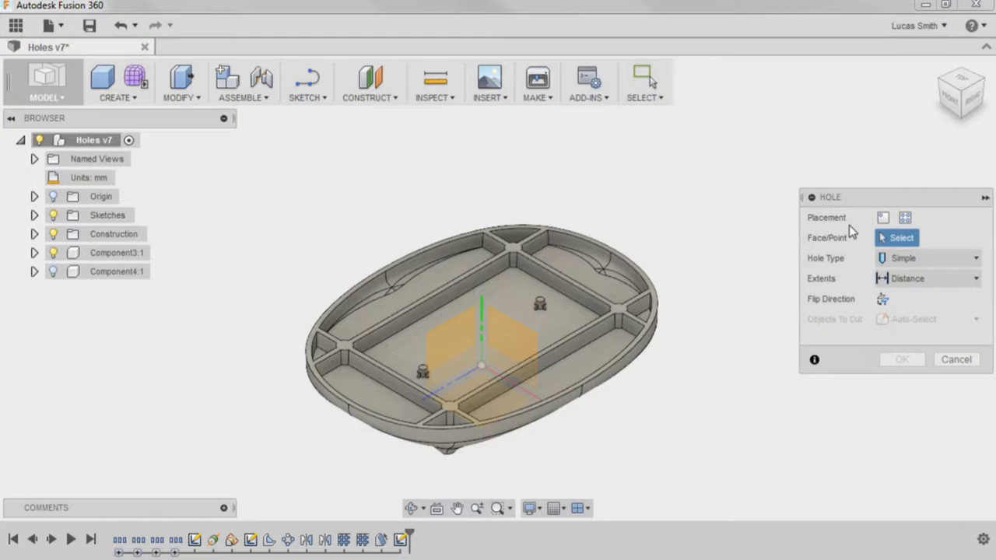
pyautogui.click(884, 218)
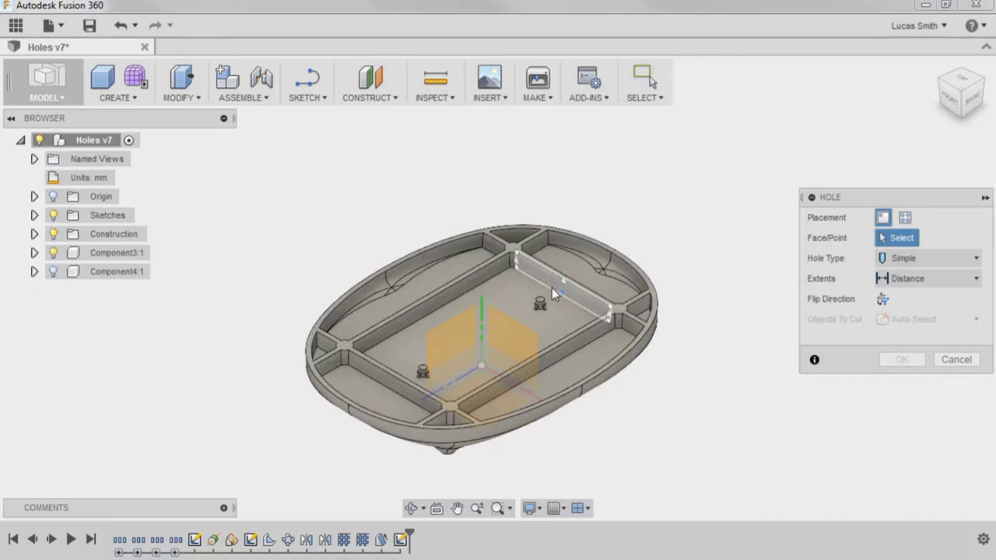
pyautogui.click(347, 354)
pyautogui.scroll(5, 350, 352)
pyautogui.scroll(3, 354, 348)
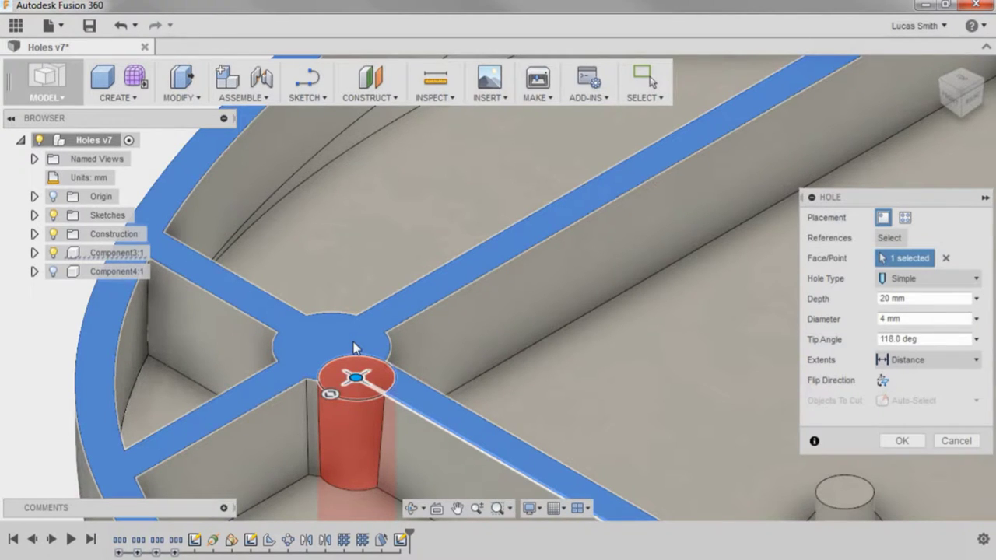
pyautogui.moveTo(355, 377); pyautogui.dragTo(393, 335)
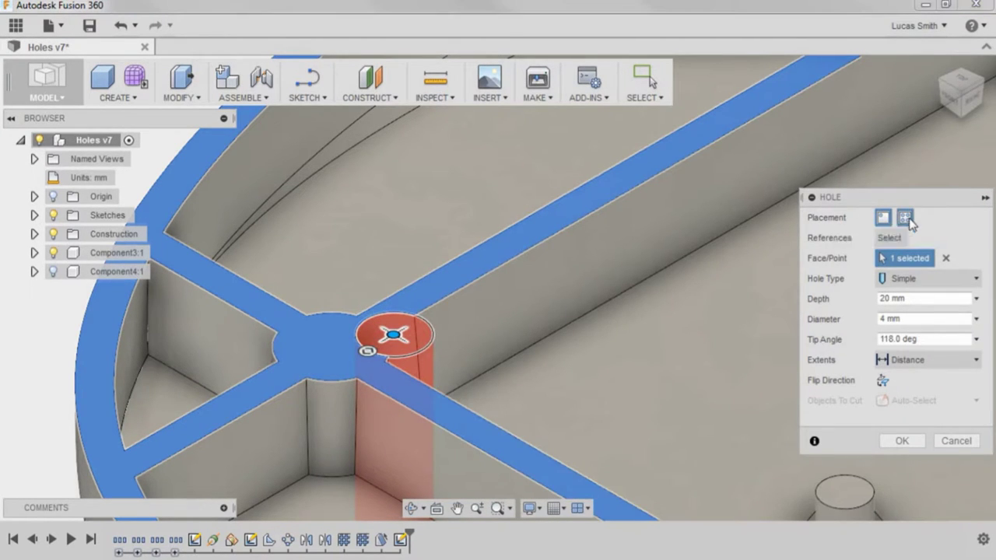
# - Switch hole placement to From Sketch and expand the Sketches list to see the whole base
pyautogui.click(904, 217)
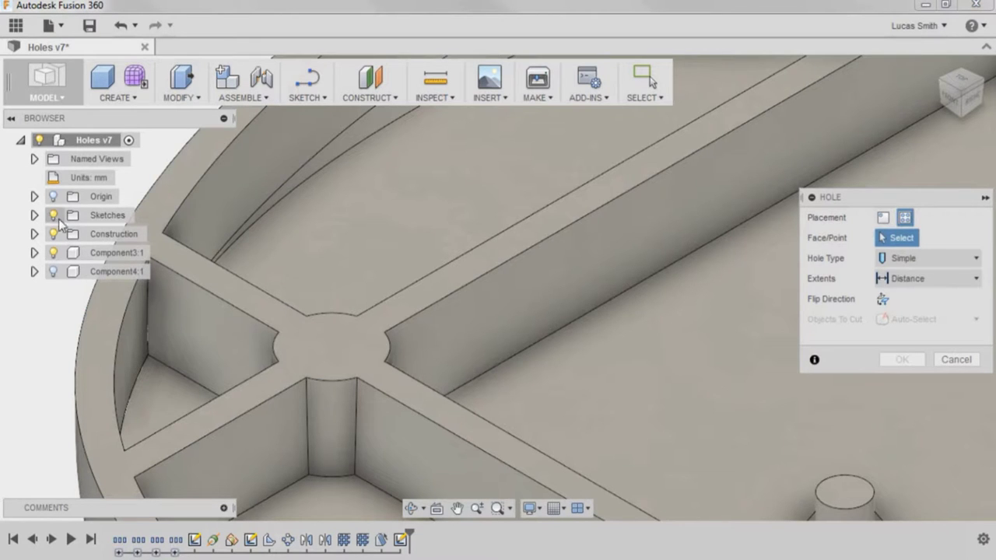
pyautogui.click(34, 214)
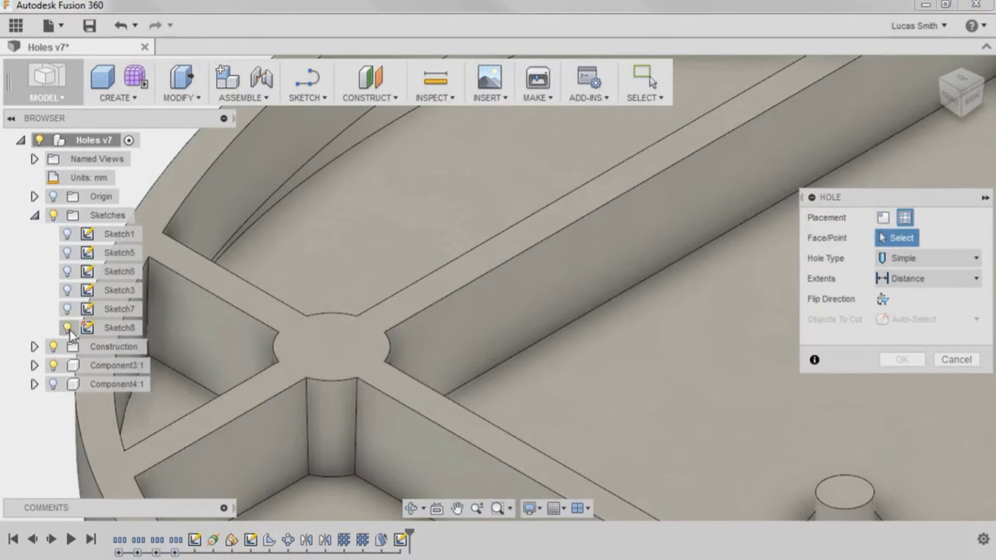
pyautogui.scroll(-6, 470, 392)
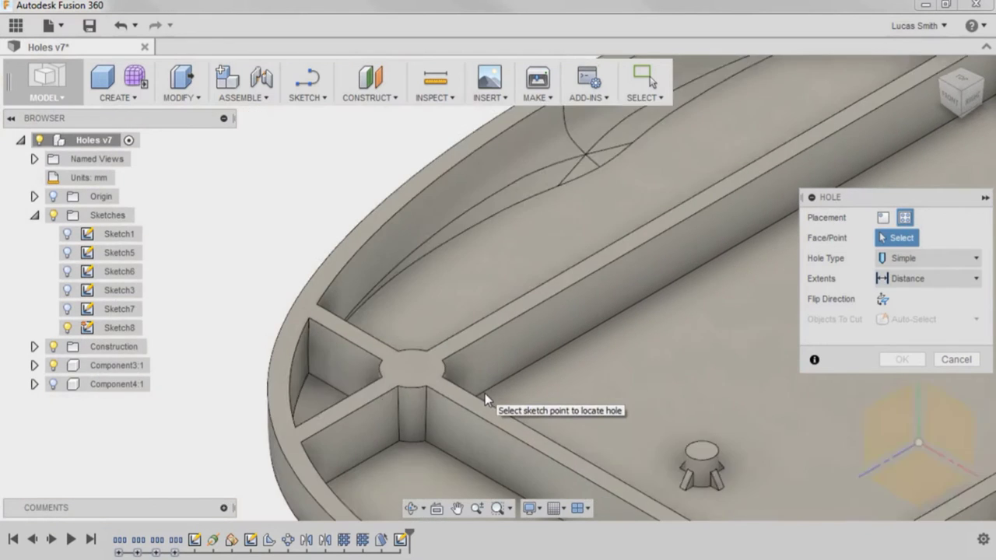
pyautogui.moveTo(485, 393); pyautogui.dragTo(426, 322, button='middle')
# - Place holes at the bottom, left, top-centre and right sketch points, flipped to cut upward
pyautogui.click(498, 456)
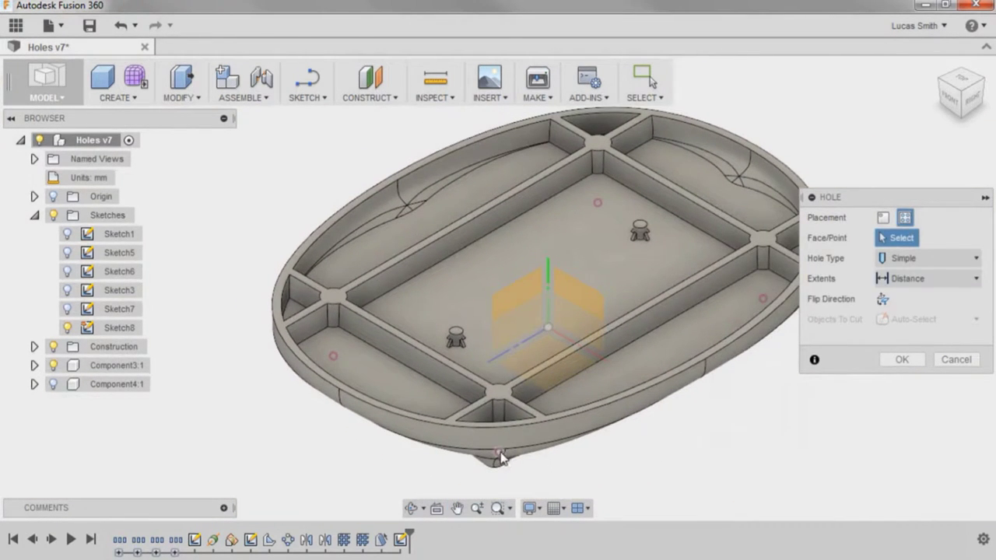
pyautogui.click(334, 357)
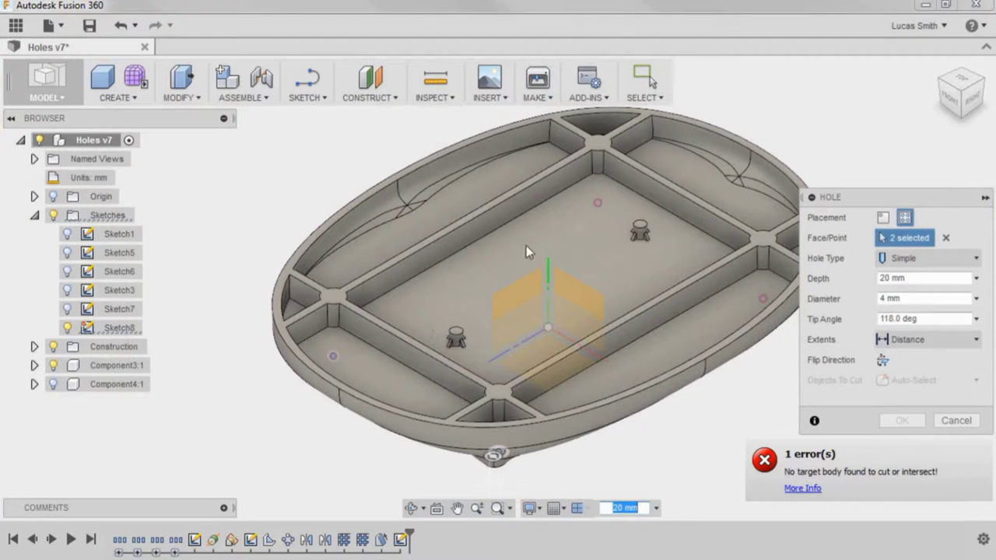
pyautogui.click(597, 204)
pyautogui.click(763, 299)
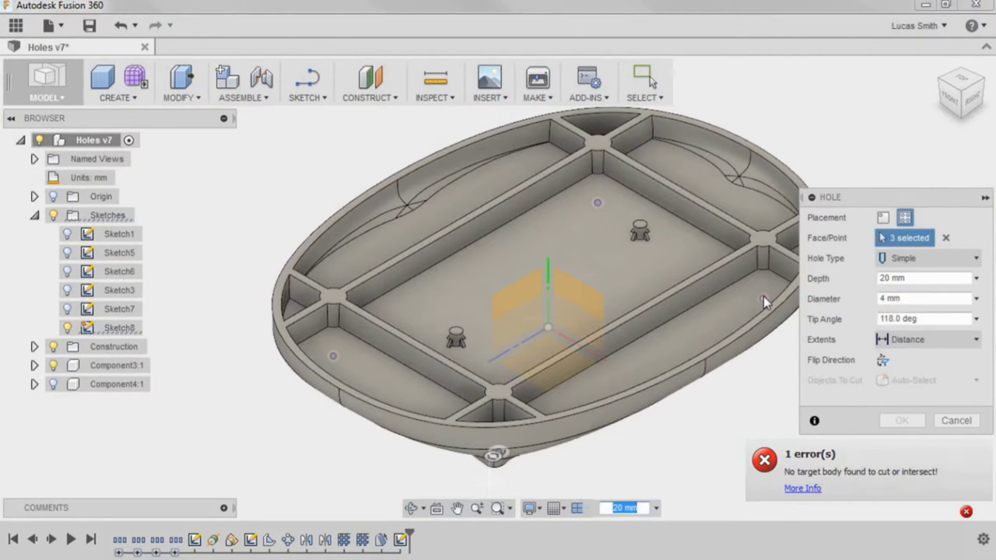
pyautogui.click(882, 359)
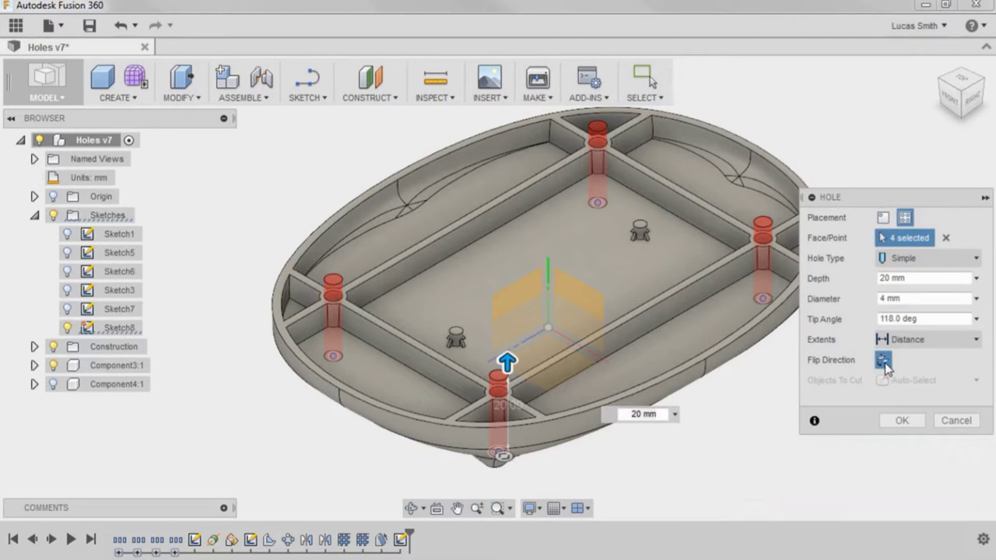
# - From the right-side view, shorten the hole depth from 20 mm to 18 mm
pyautogui.click(973, 103)
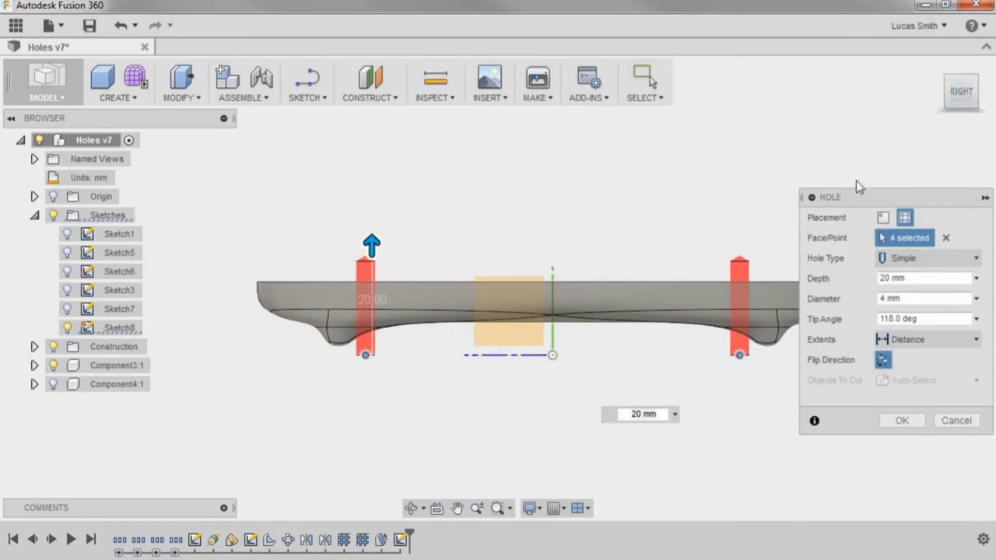
pyautogui.scroll(4, 405, 284)
pyautogui.scroll(2, 333, 327)
pyautogui.moveTo(333, 326); pyautogui.dragTo(454, 328, button='middle')
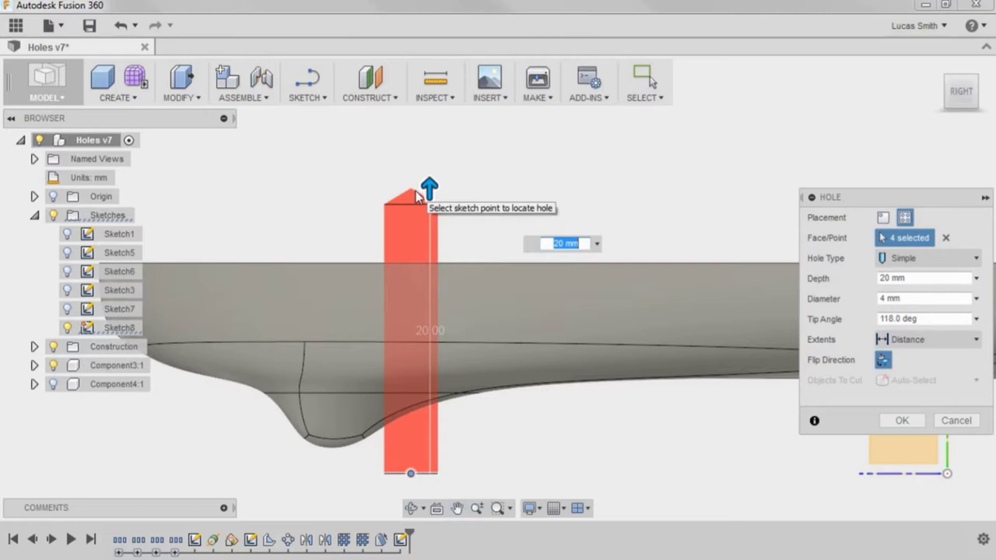
pyautogui.moveTo(429, 189); pyautogui.dragTo(430, 214)
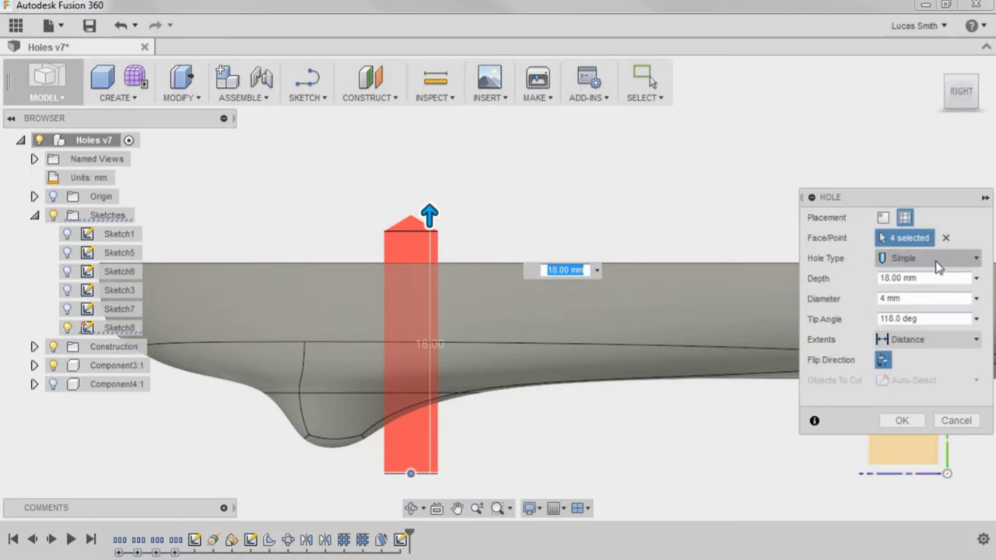
# - Make the holes counterbored and drag the counterbore deeper
pyautogui.click(938, 265)
pyautogui.click(954, 298)
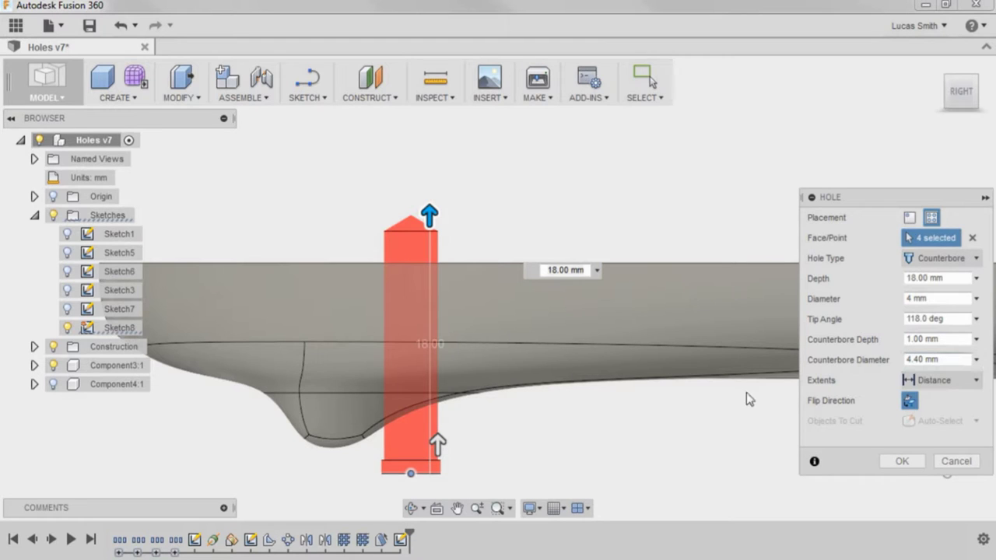
pyautogui.moveTo(438, 444); pyautogui.dragTo(438, 413)
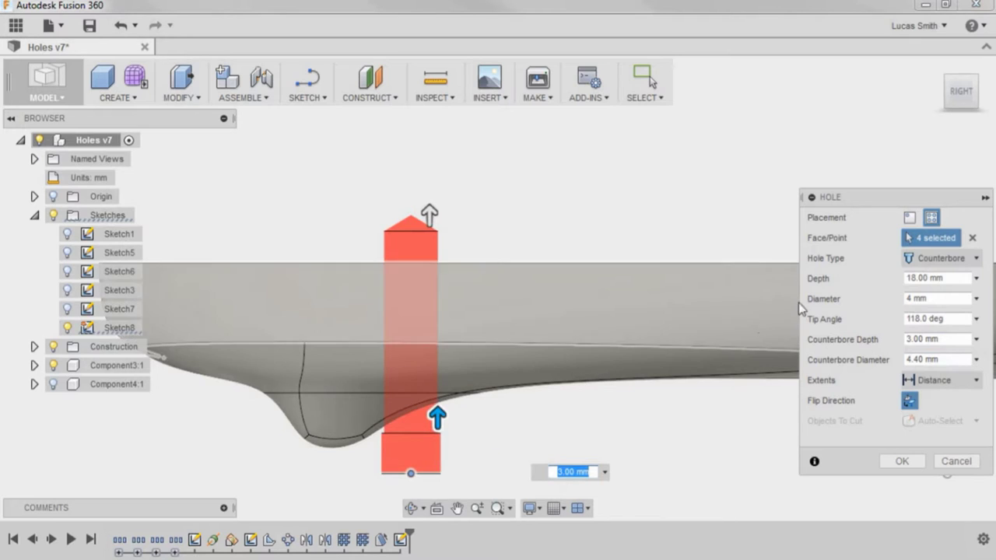
# - Switch the holes to countersunk and widen the countersink diameter to 6 mm
pyautogui.click(941, 258)
pyautogui.click(955, 317)
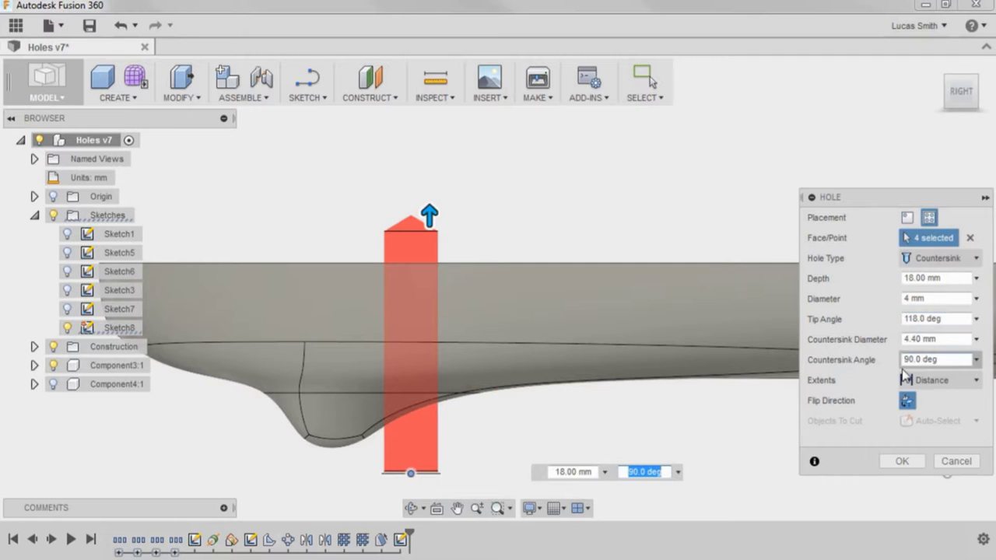
pyautogui.moveTo(438, 465)
pyautogui.keyDown('shift'); pyautogui.mouseDown(button='middle')
pyautogui.moveTo(436, 498)
pyautogui.moveTo(440, 445)
pyautogui.moveTo(442, 456)
pyautogui.mouseUp(button='middle'); pyautogui.keyUp('shift')
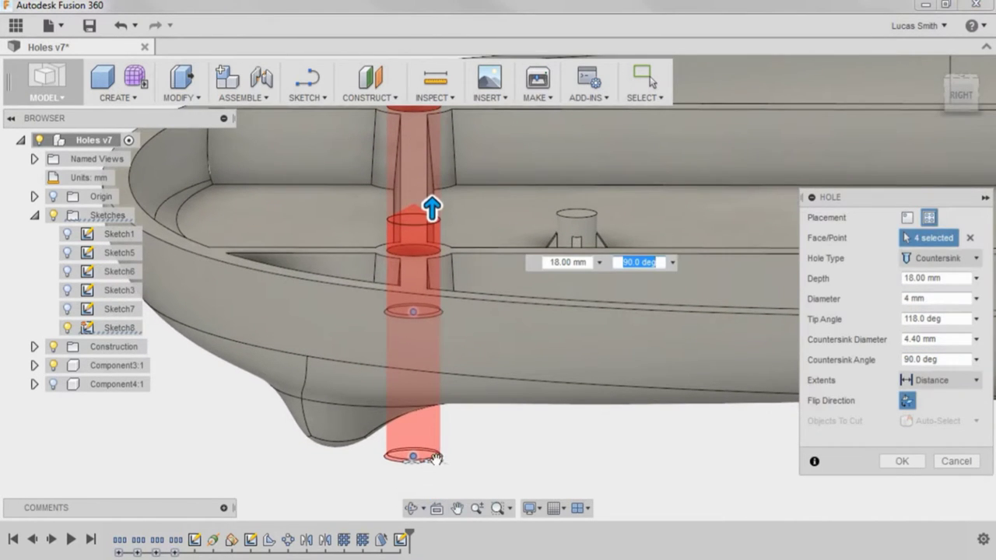
pyautogui.moveTo(441, 456); pyautogui.dragTo(441, 462)
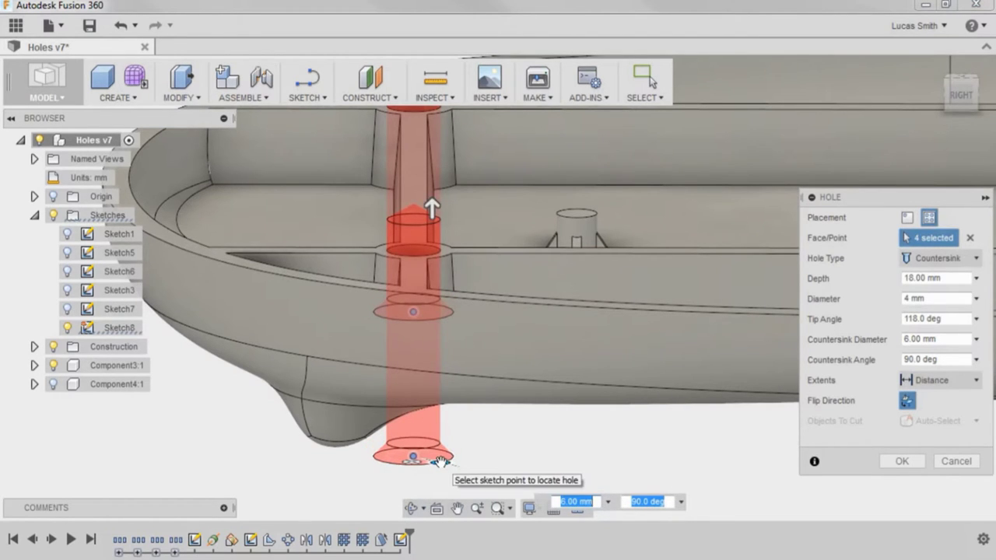
# - From the right view, set counterbore holes: 3 mm diameter, 6 mm counterbore diameter, 10 mm counterbore depth
pyautogui.click(963, 99)
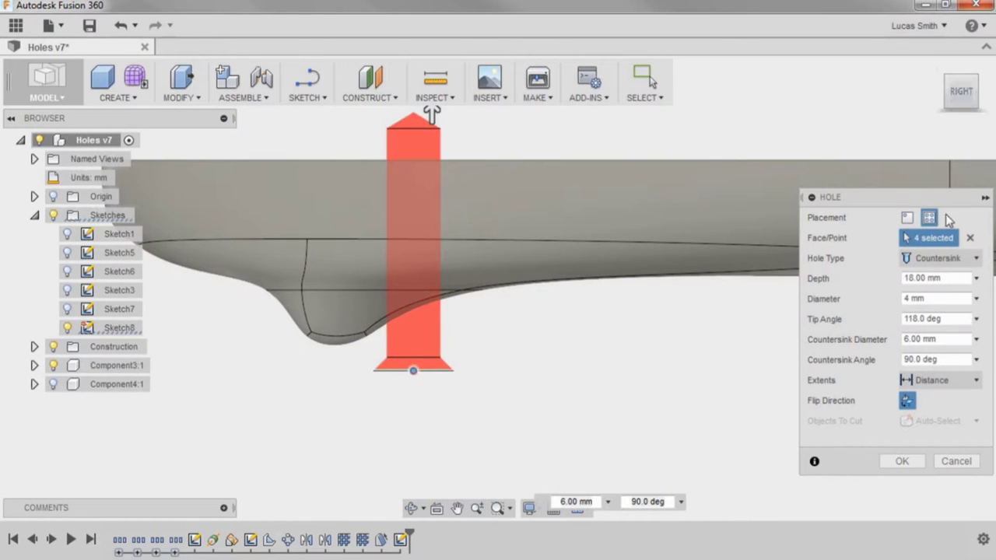
pyautogui.click(947, 261)
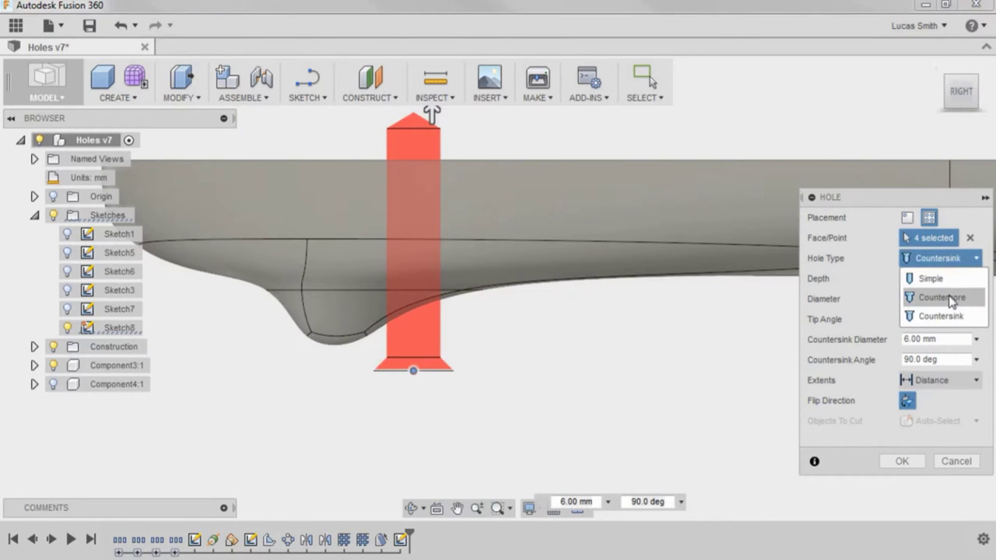
pyautogui.click(951, 298)
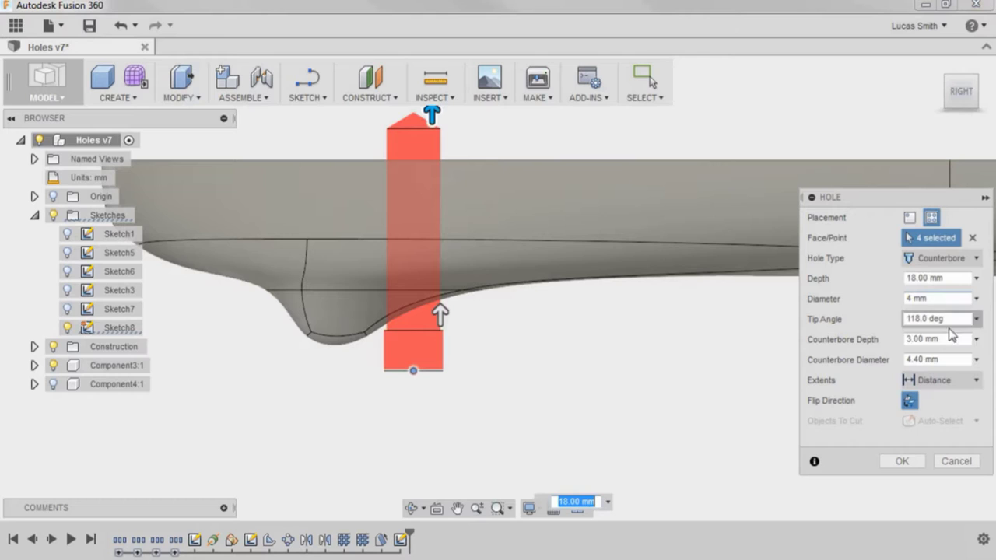
pyautogui.click(950, 359)
pyautogui.write('6')
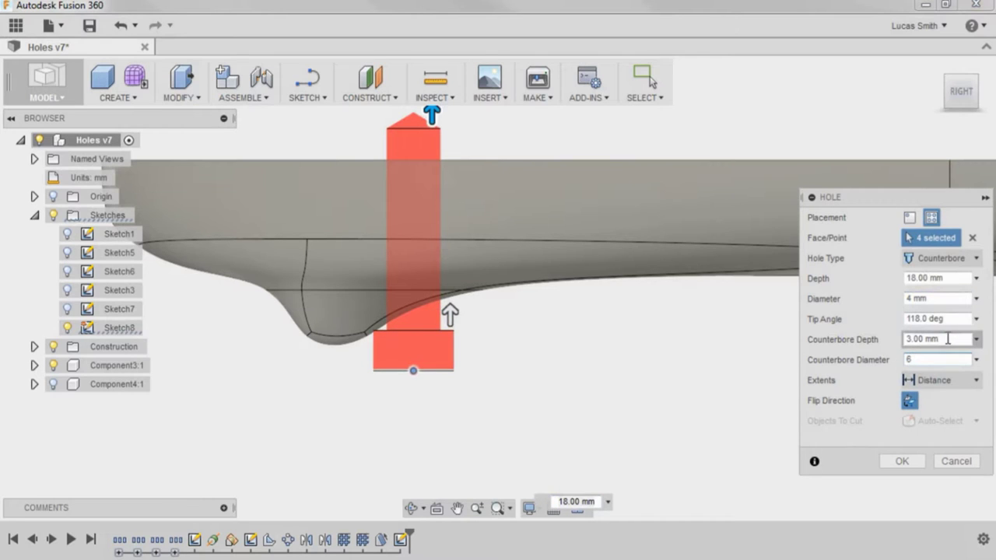
pyautogui.moveTo(946, 339); pyautogui.dragTo(880, 339)
pyautogui.write('10')
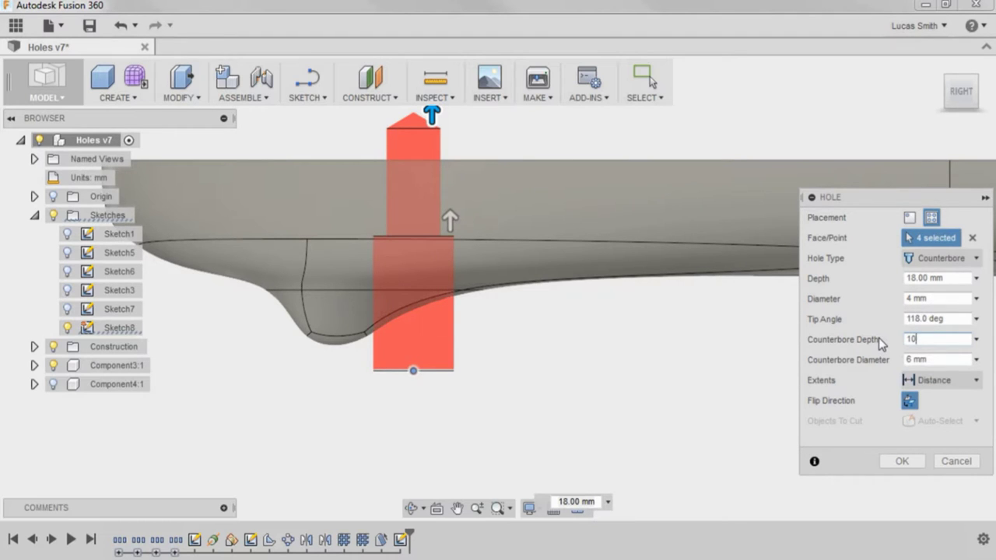
pyautogui.click(902, 299)
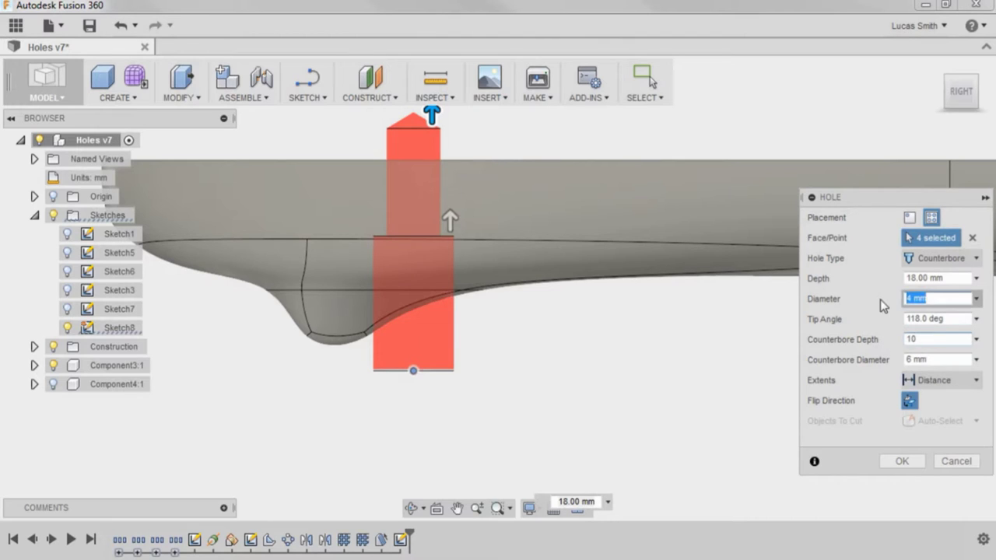
pyautogui.write('3')
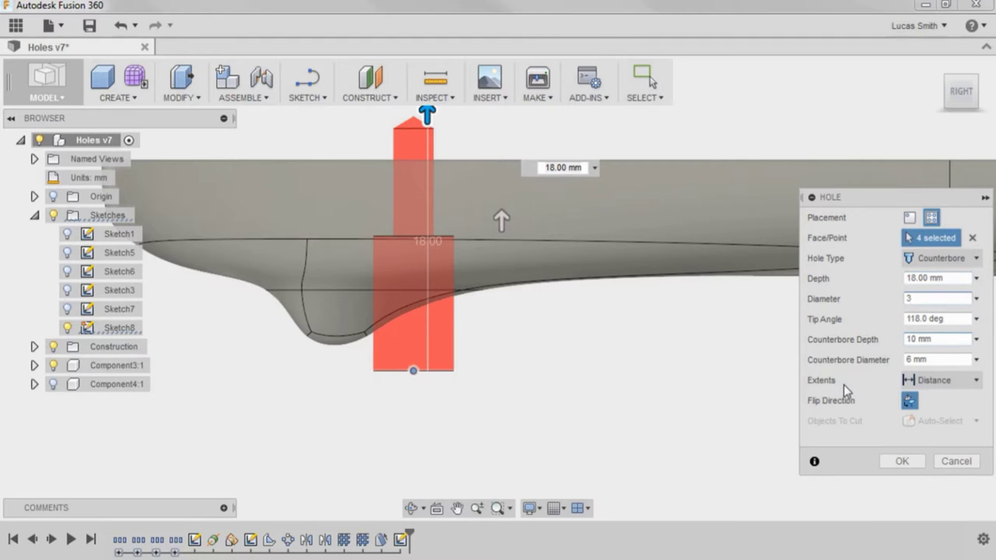
# - Try the To and All hole extents, then return Extents to Distance at 15.661 mm
pyautogui.click(964, 380)
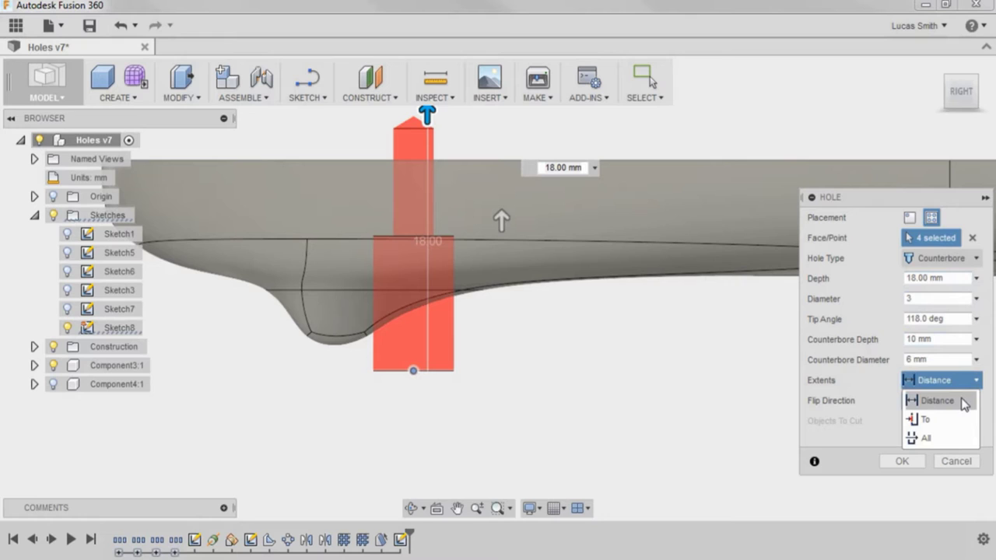
pyautogui.click(958, 420)
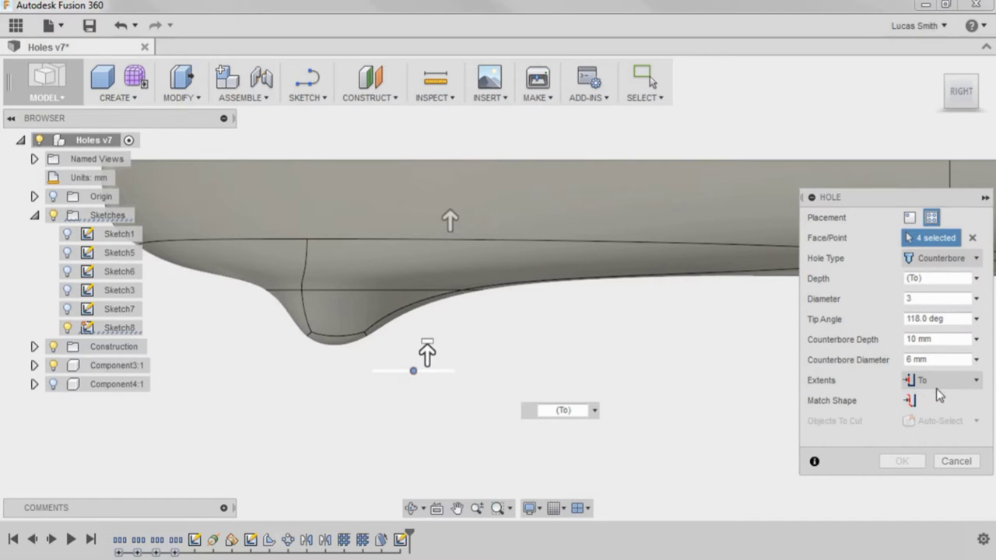
pyautogui.click(942, 381)
pyautogui.click(922, 419)
pyautogui.press('Down')
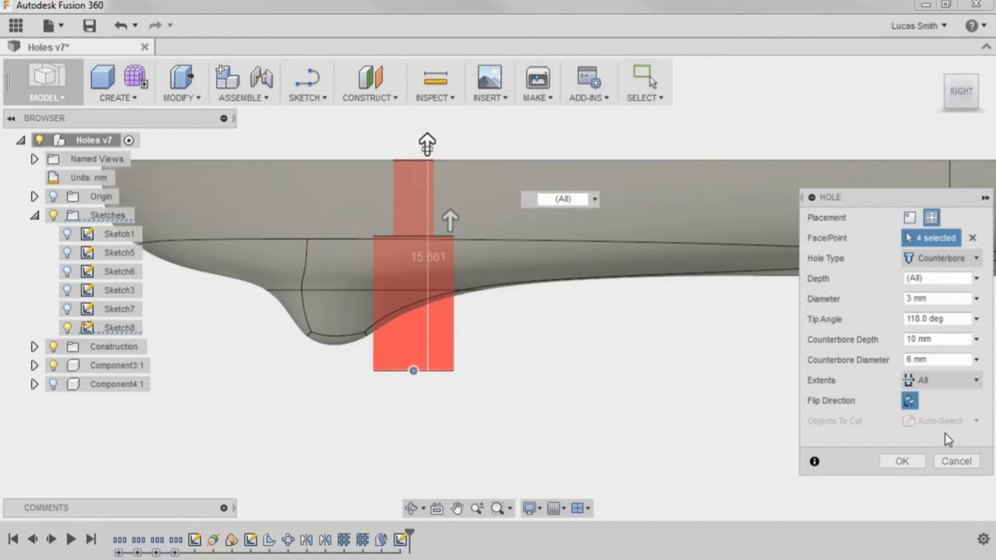
pyautogui.click(950, 381)
pyautogui.click(938, 401)
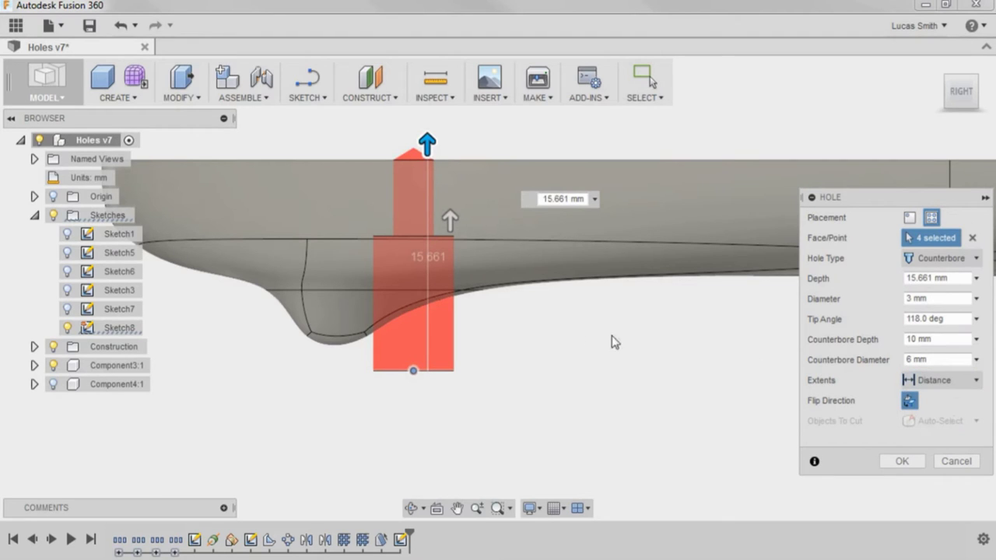
# - Show Component4:1 and set the hole depth to 30 mm to reach the upper shell
pyautogui.click(53, 383)
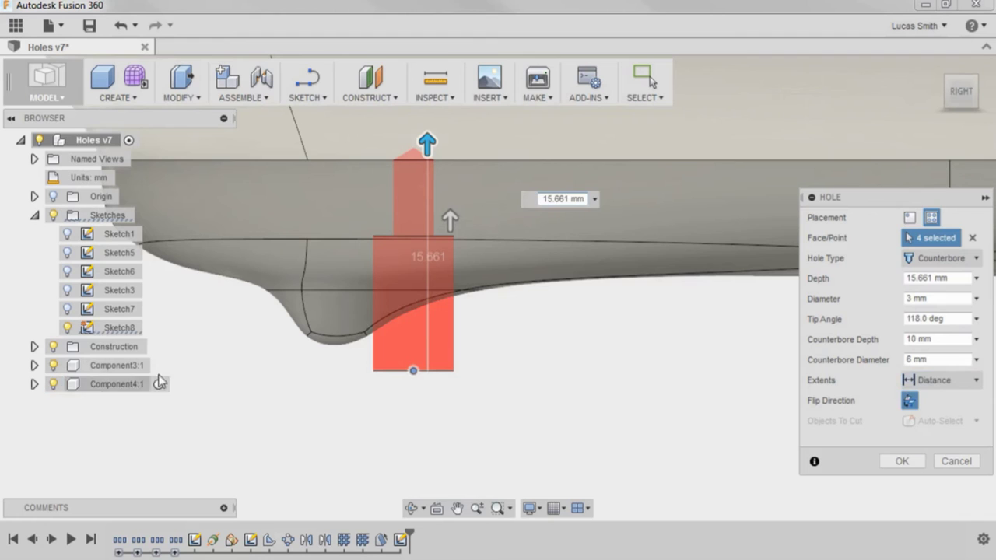
pyautogui.moveTo(712, 144); pyautogui.dragTo(699, 267, button='middle')
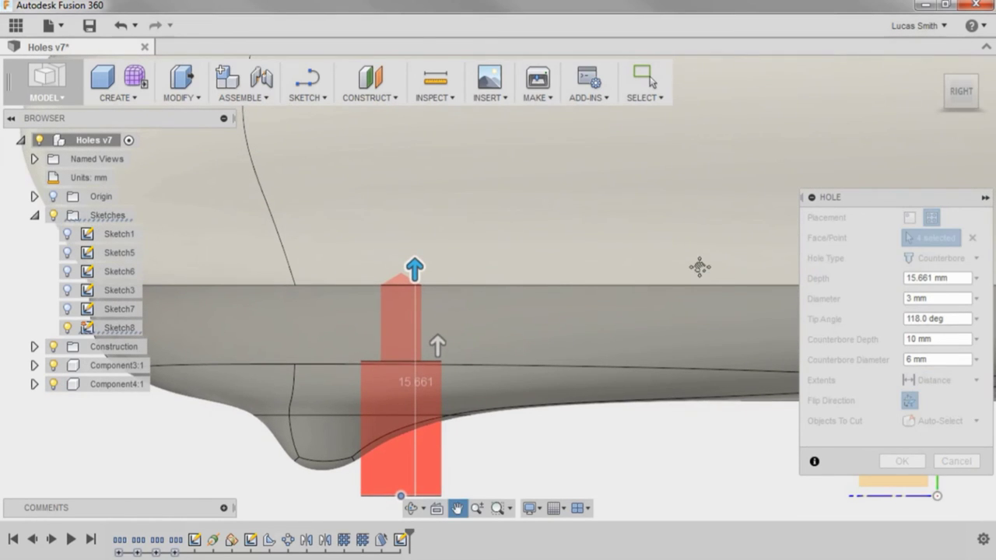
pyautogui.click(883, 278)
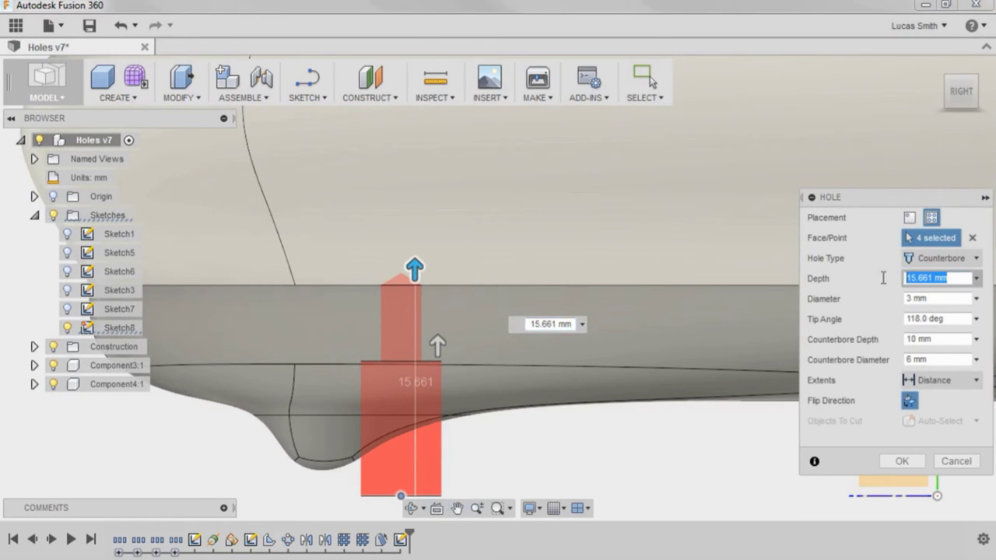
pyautogui.write('30')
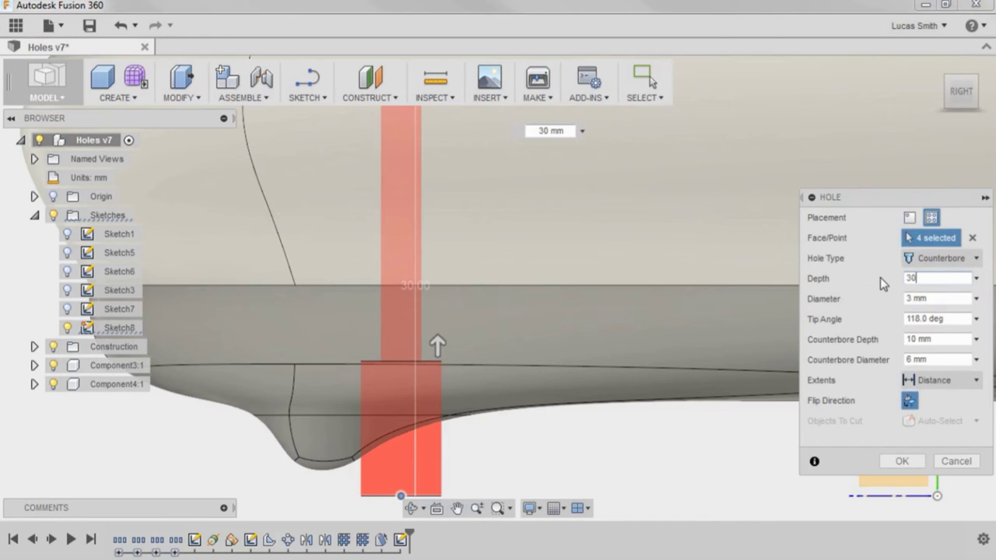
pyautogui.scroll(-2, 675, 279)
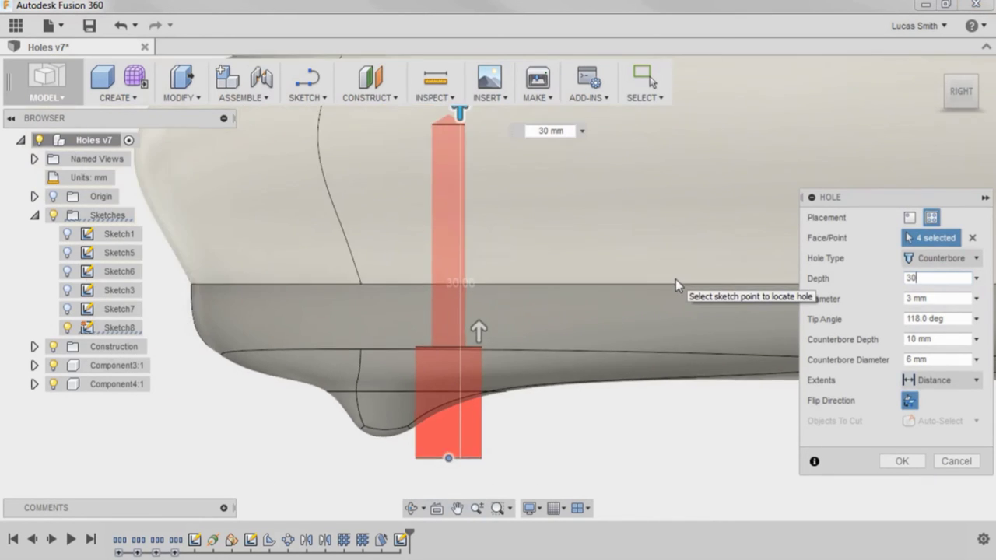
pyautogui.scroll(2, 675, 279)
pyautogui.moveTo(697, 257); pyautogui.dragTo(668, 286, button='middle')
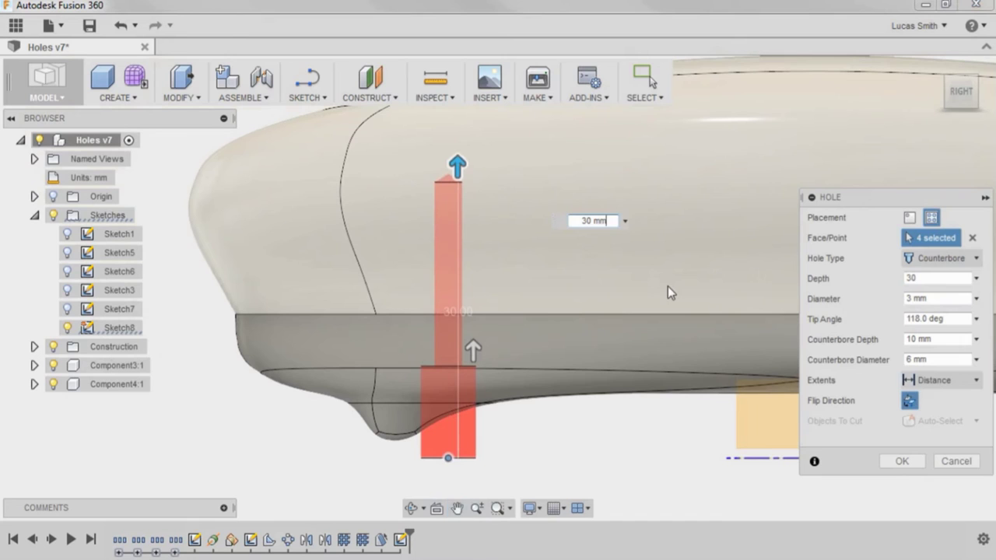
# - Create the four counterbore holes, lift the upper shell away, and inspect a hole from the underside
pyautogui.click(897, 460)
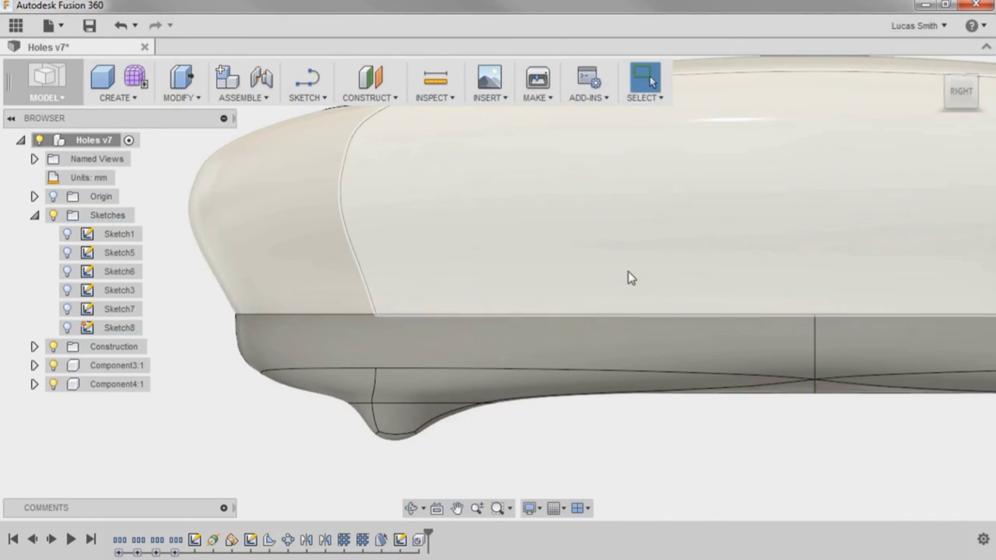
pyautogui.moveTo(630, 278); pyautogui.dragTo(635, 133)
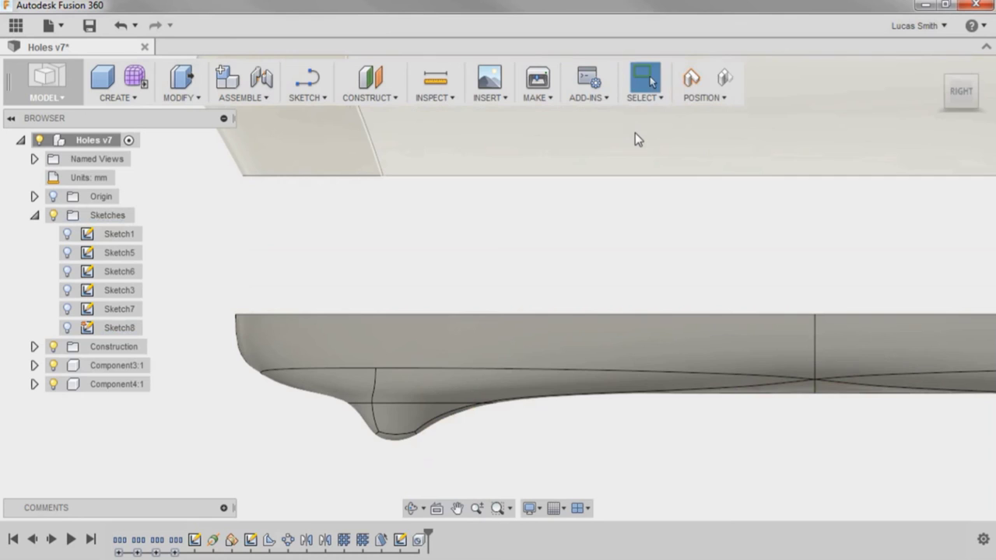
pyautogui.keyDown('shift'); pyautogui.moveTo(646, 253); pyautogui.dragTo(514, 261, button='middle'); pyautogui.keyUp('shift')
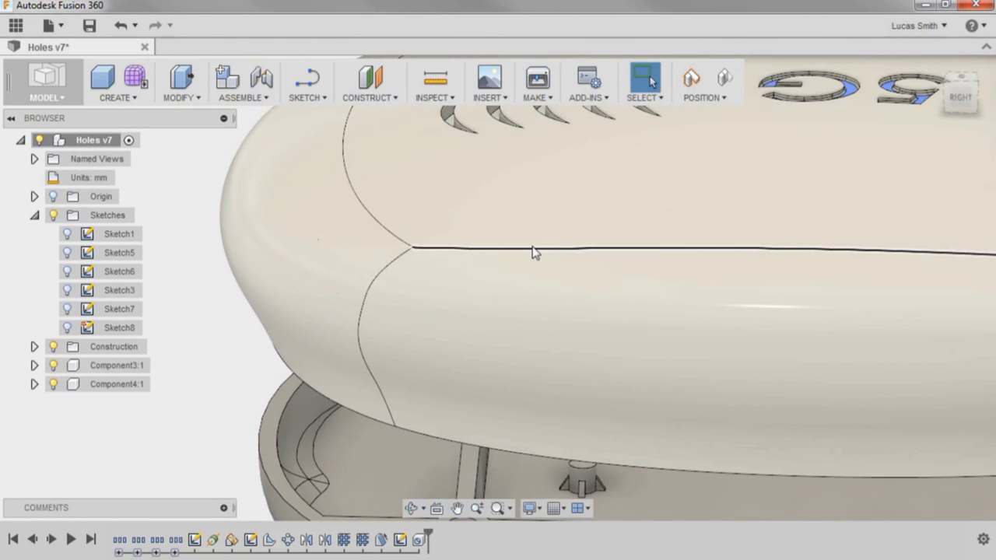
pyautogui.keyDown('shift'); pyautogui.moveTo(633, 416); pyautogui.dragTo(649, 203, button='middle'); pyautogui.keyUp('shift')
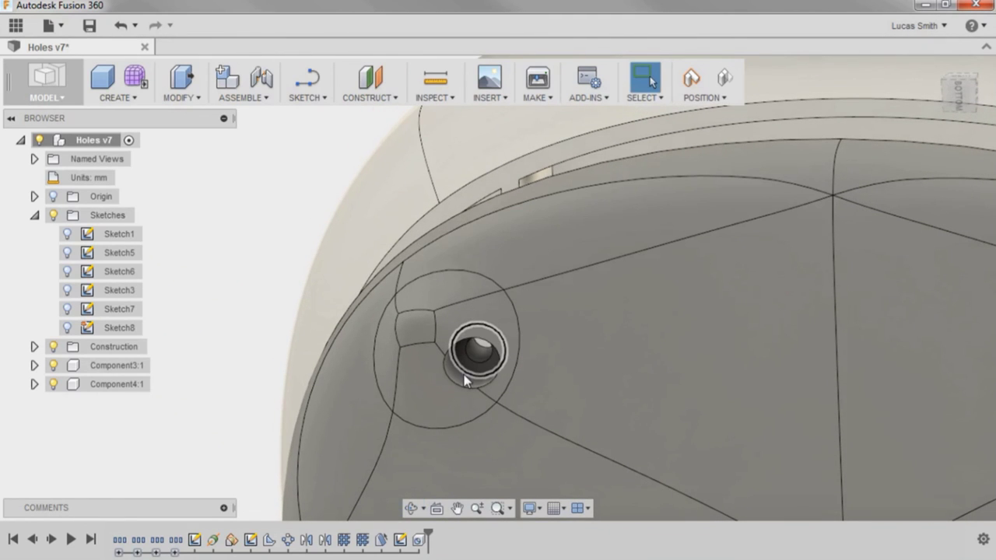